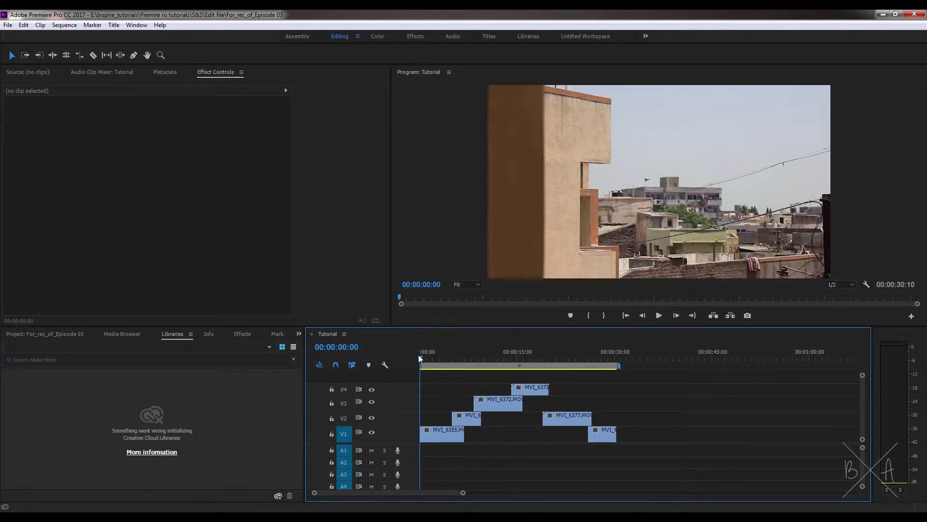
Close the Effect Controls panel and reopen it for the MVI_6355.MOV clip
mouse_move(419, 357)
mouse_down()
mouse_move(504, 361)
mouse_move(419, 362)
mouse_up()
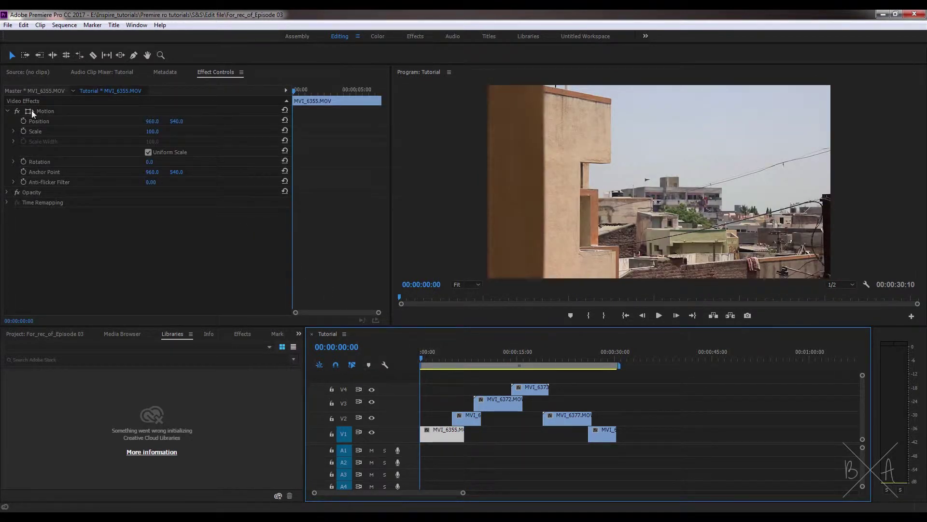
click(49, 112)
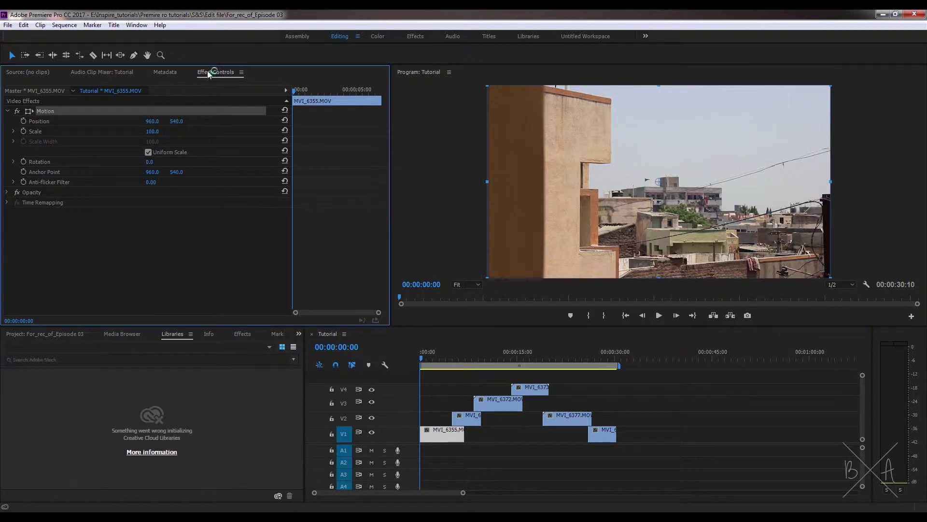
click(240, 72)
click(250, 77)
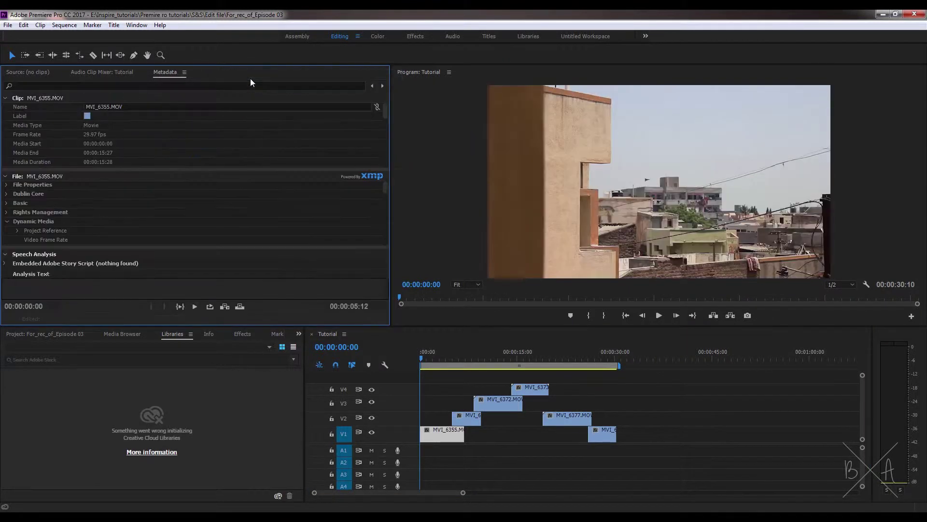
click(46, 72)
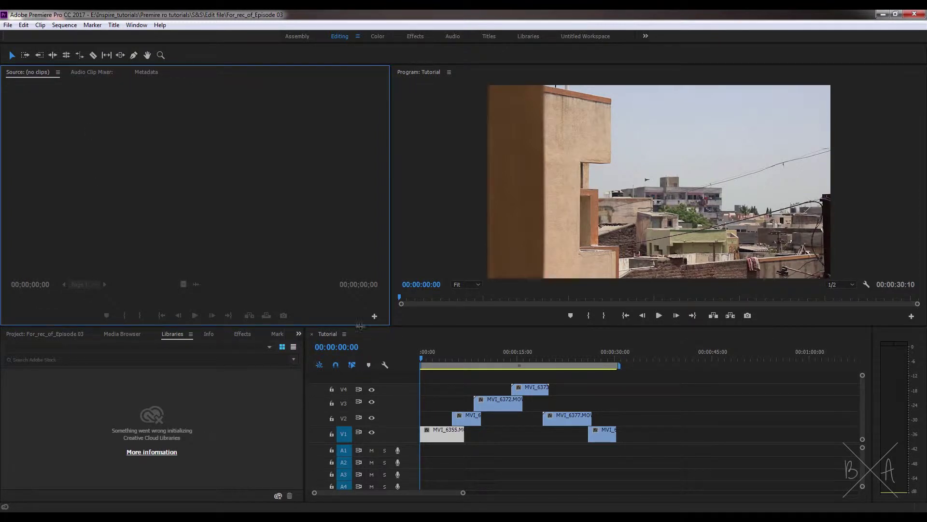
click(136, 25)
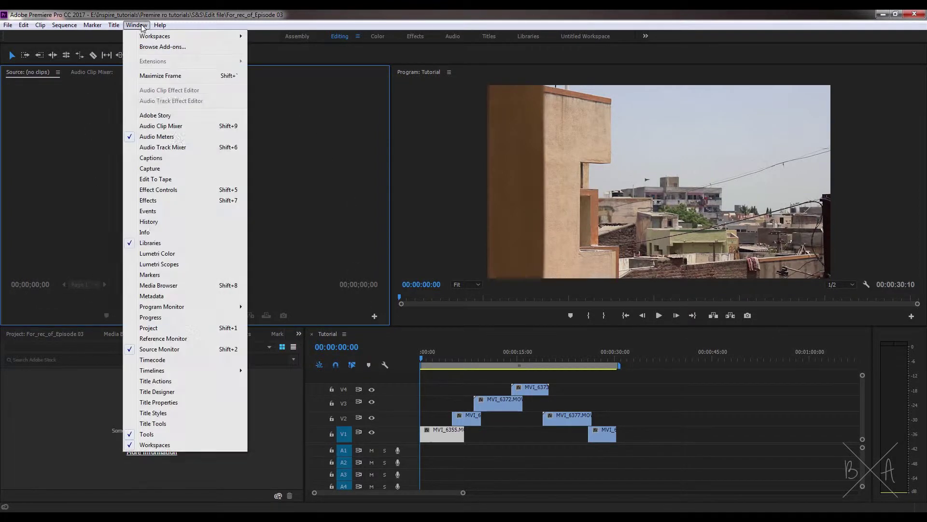
click(155, 191)
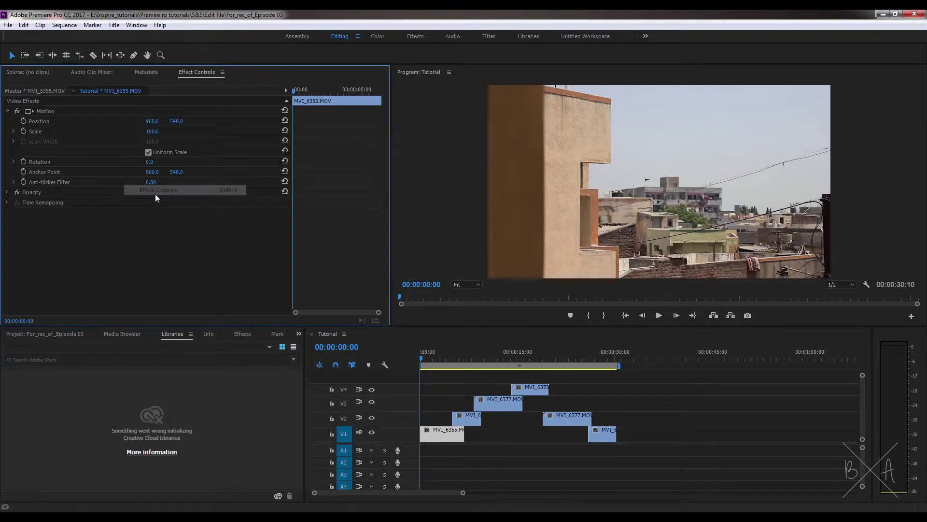
Try shifting the clip vertically with the Motion effect's Position, and reset Position to its default
click(54, 114)
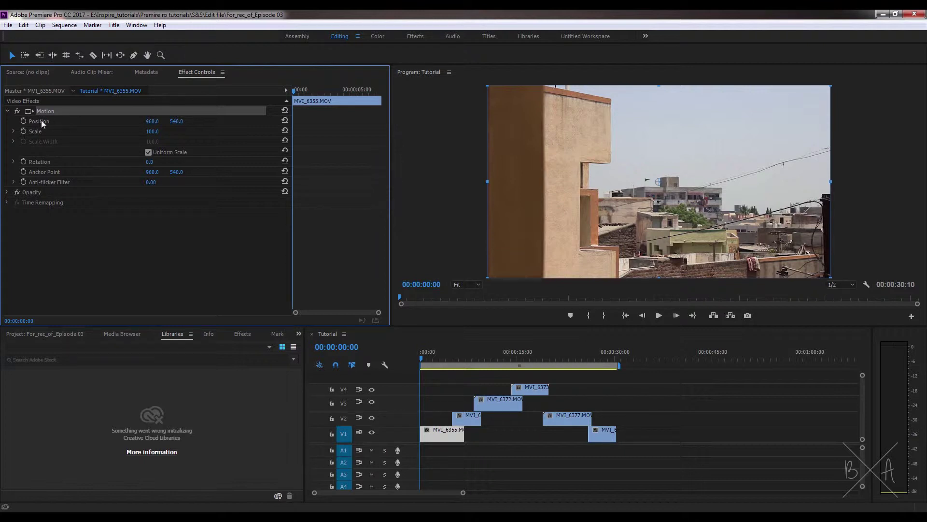
drag(151, 122, 259, 126)
click(286, 121)
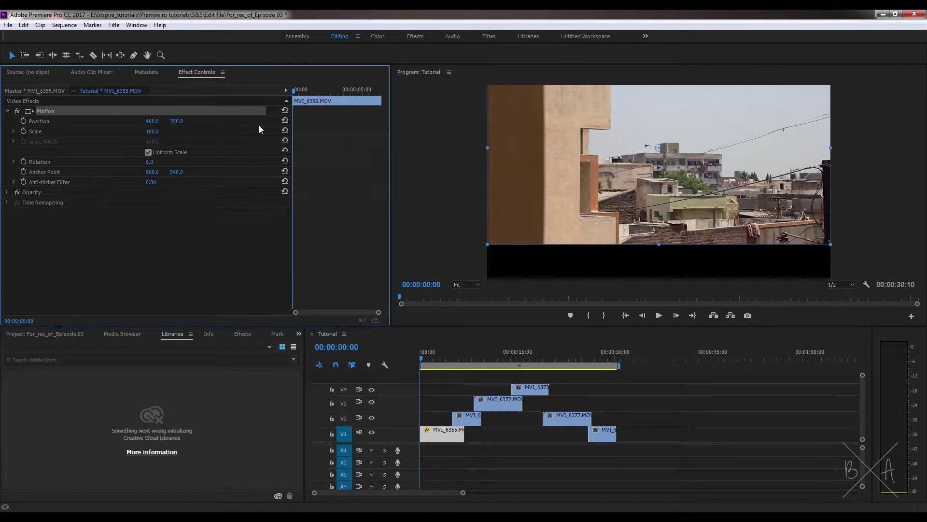
click(286, 122)
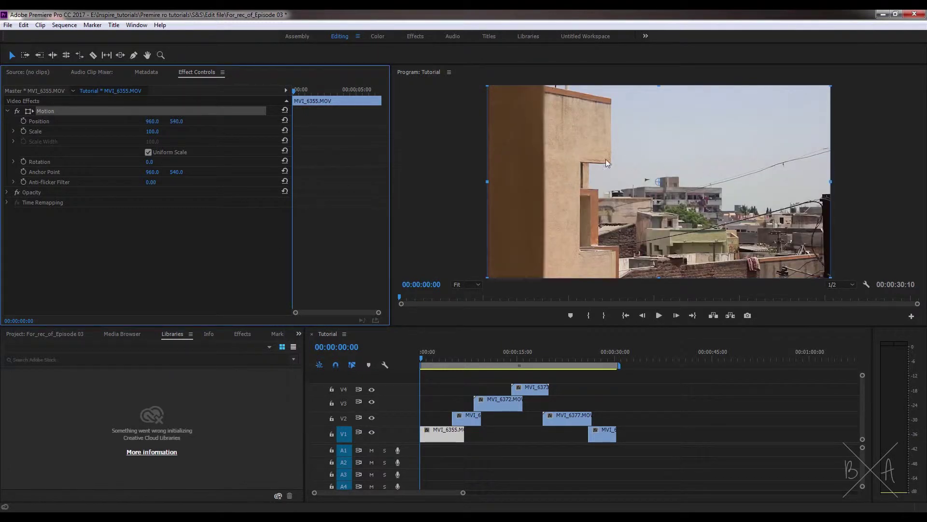
Try enlarging the clip's Scale to 293, and set it back to 100
key(shift+1)
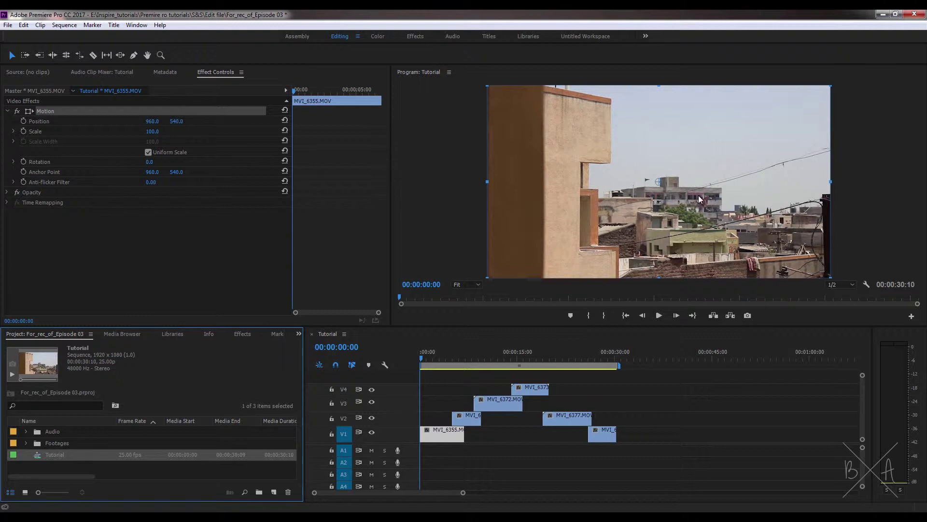
click(39, 131)
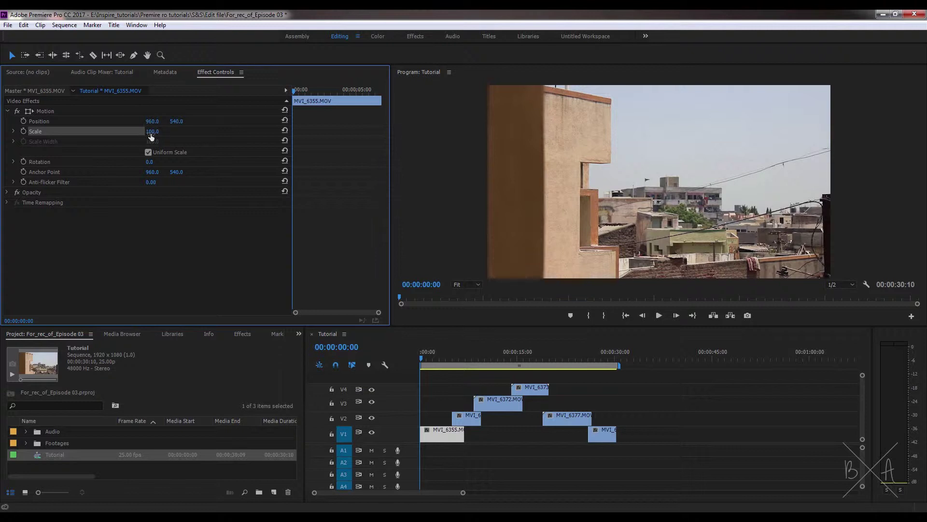
drag(151, 133, 255, 139)
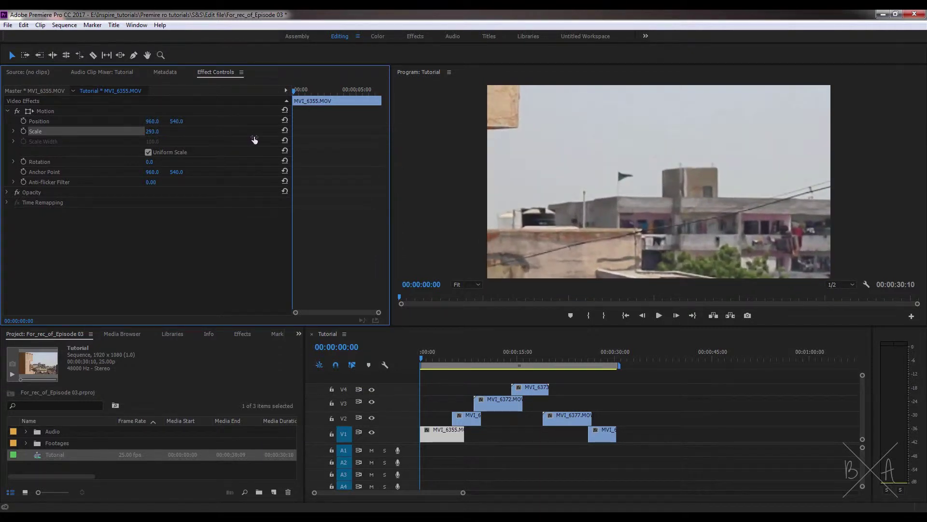
click(151, 131)
text(100)
key(Return)
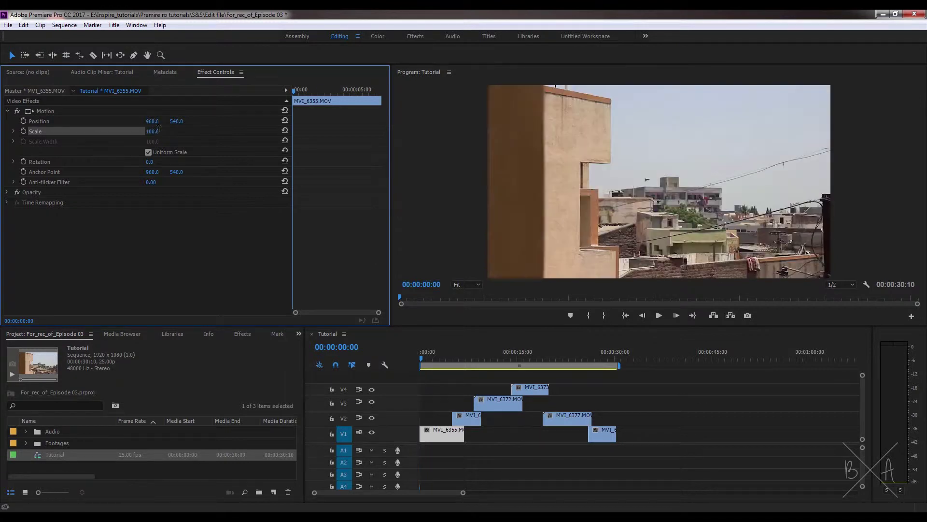
Try shrinking the clip's Scale to 10, and restore it to 100
drag(153, 135, 105, 132)
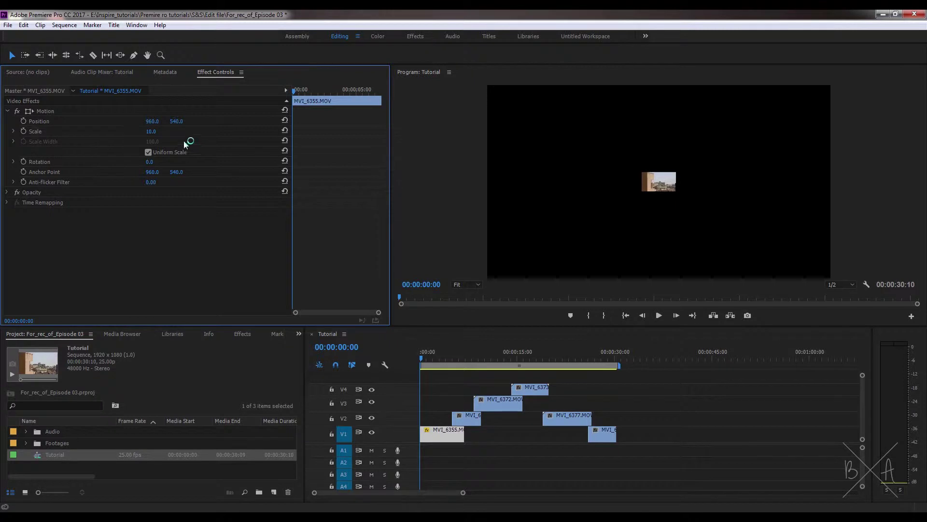
click(154, 131)
text(100)
key(Return)
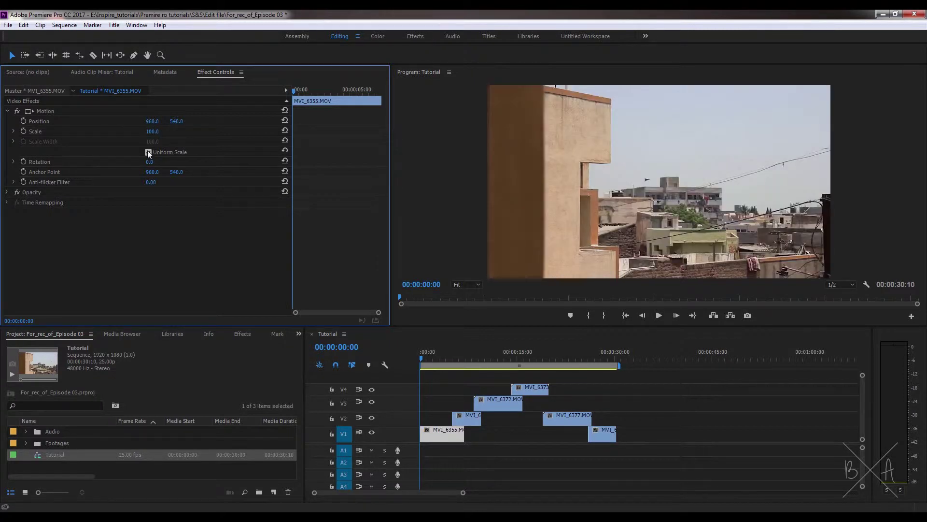
Turn off Uniform Scale to try separate height and width scaling, reset both values and turn Uniform Scale back on
click(149, 152)
mouse_move(153, 131)
mouse_down()
mouse_move(236, 139)
mouse_move(134, 138)
mouse_move(176, 130)
mouse_move(203, 145)
mouse_move(240, 147)
mouse_move(137, 145)
mouse_move(149, 148)
mouse_up()
click(285, 130)
click(285, 140)
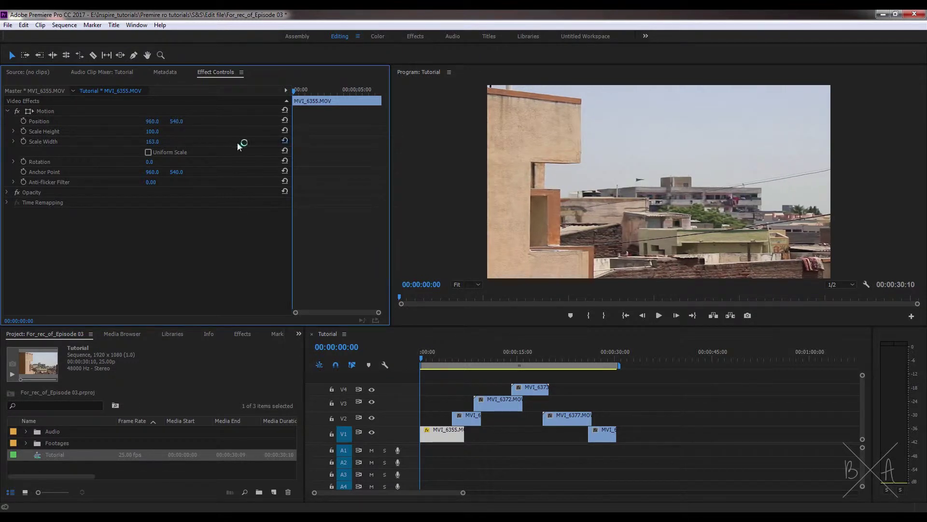
click(148, 151)
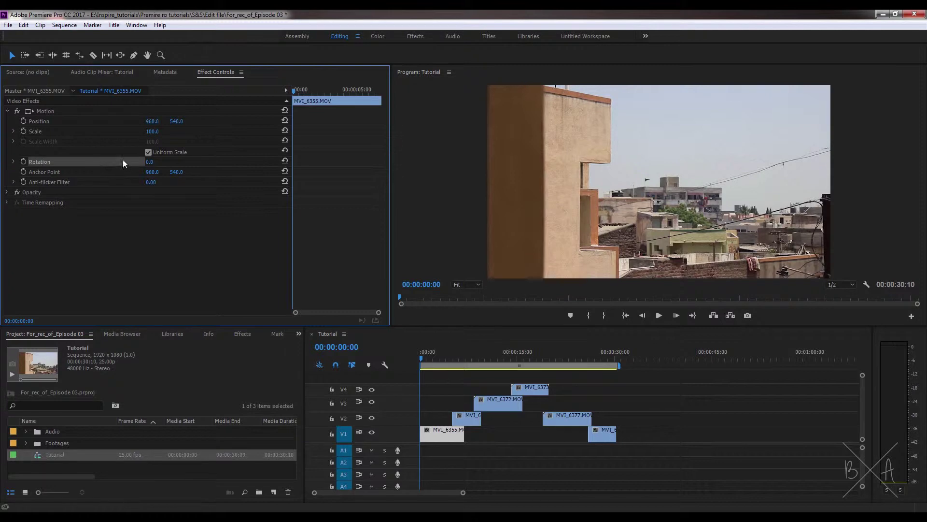
Try rotating the clip to about -100° twice, resetting Rotation to its default each time
drag(152, 161, 109, 167)
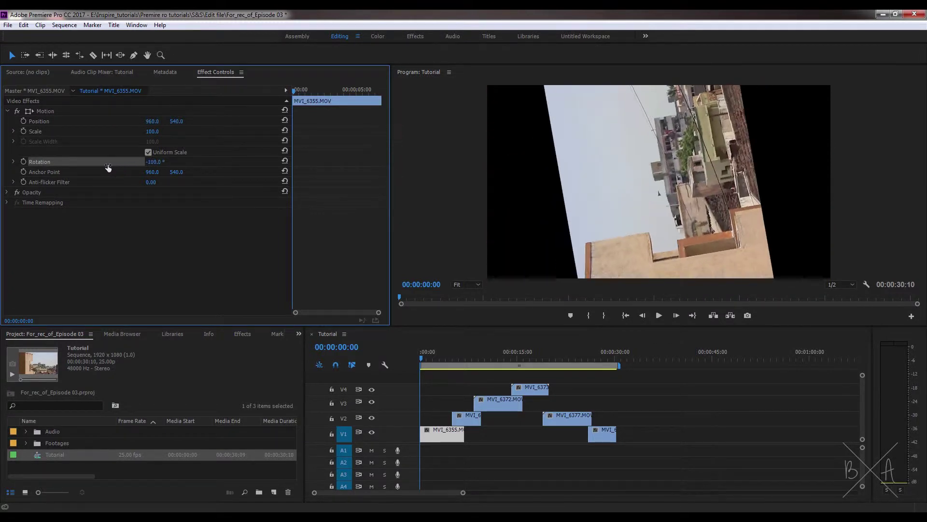
click(285, 161)
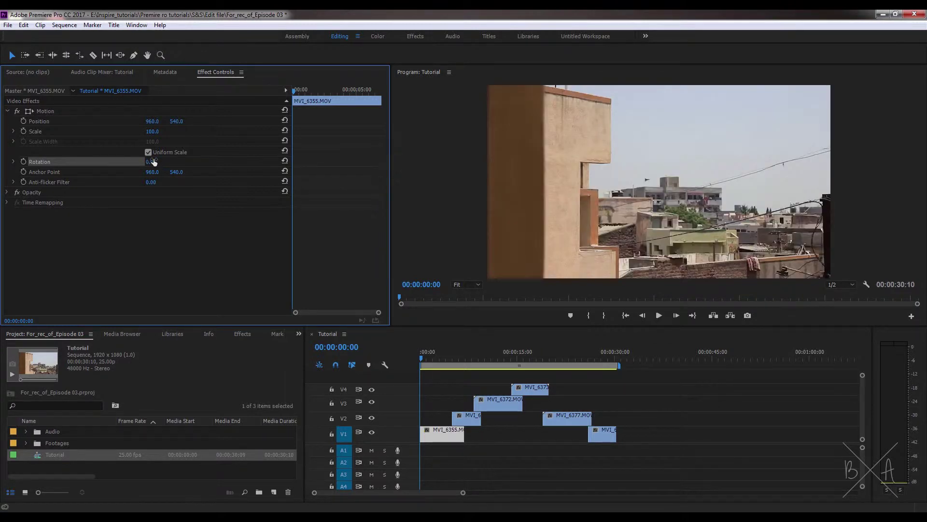
drag(155, 165, 109, 166)
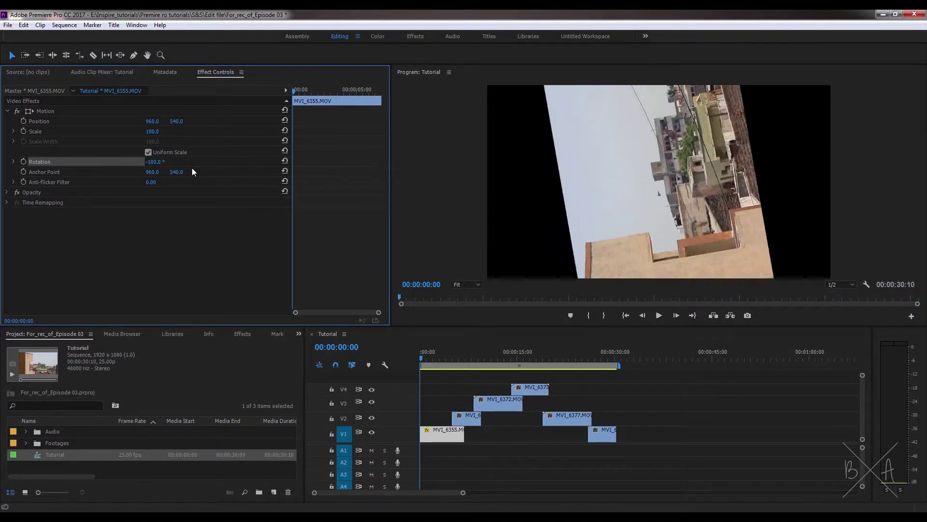
click(285, 161)
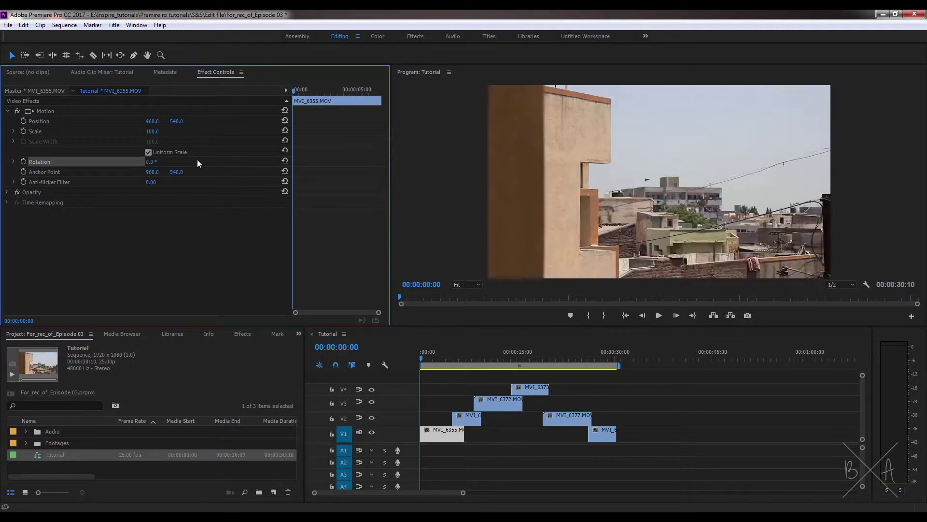
Set the clip's Rotation to 360° and undo the change
click(152, 164)
text(360)
key(Return)
key(ctrl+z)
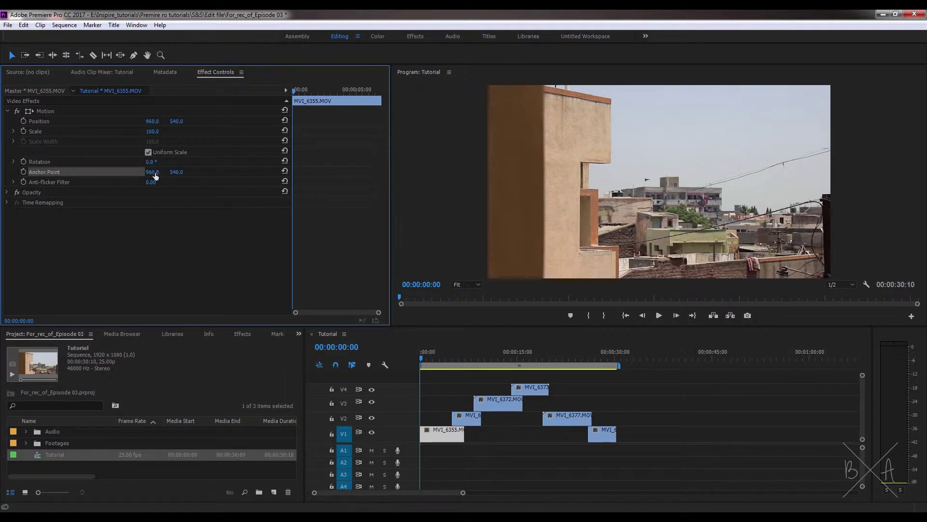
Move the anchor point onto the building at 370, 234.9, try Scale 60 and Rotation -69°, and reset Motion
click(45, 111)
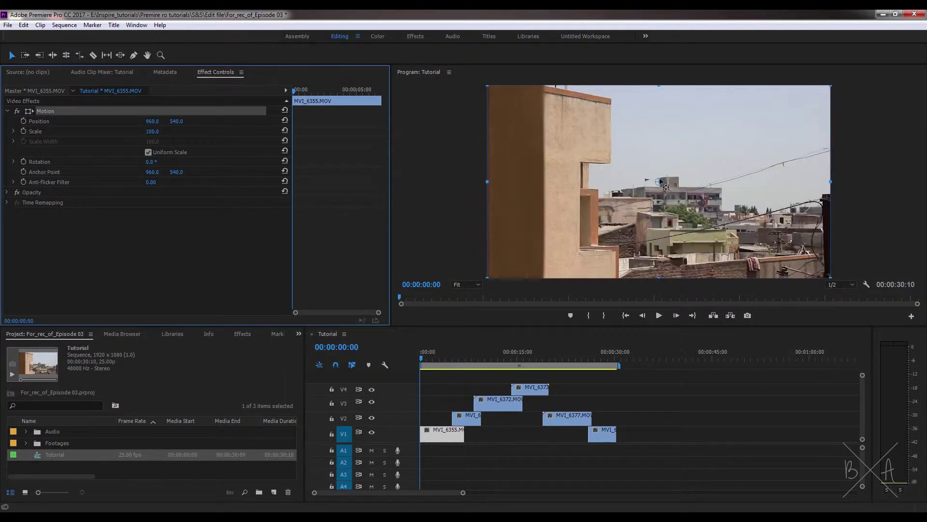
drag(660, 181, 553, 127)
drag(153, 131, 117, 169)
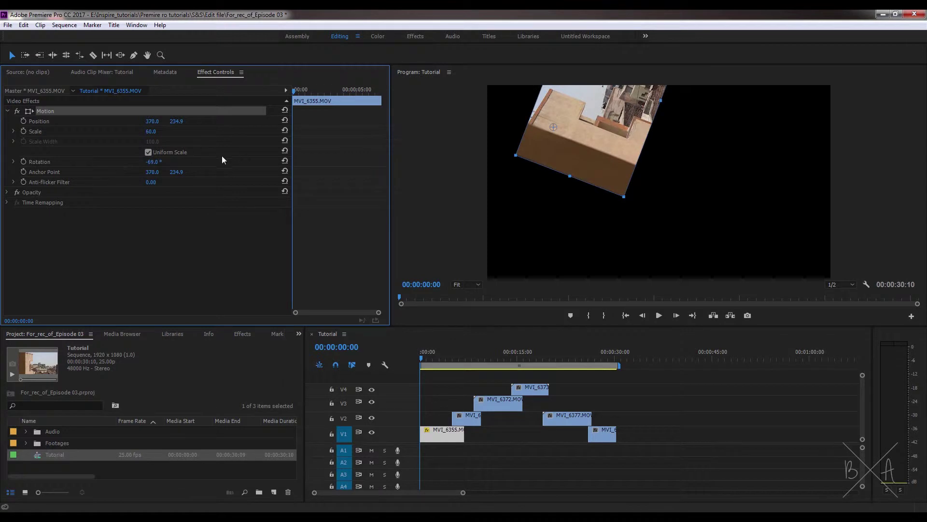
click(284, 110)
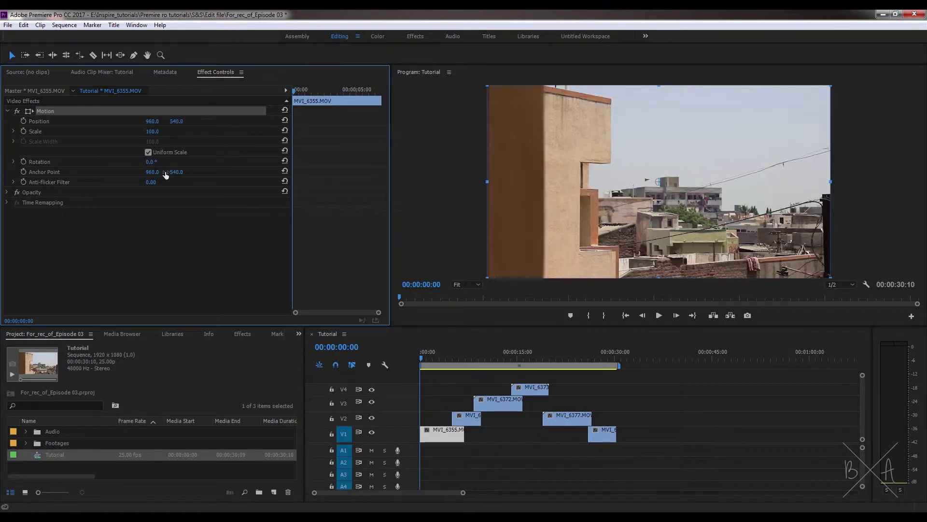
Move the anchor point into the sky at 1571.6, 294.2, try Scale 94 and Rotation -28°, and reset Motion
drag(659, 181, 768, 138)
drag(152, 162, 136, 161)
drag(154, 131, 260, 112)
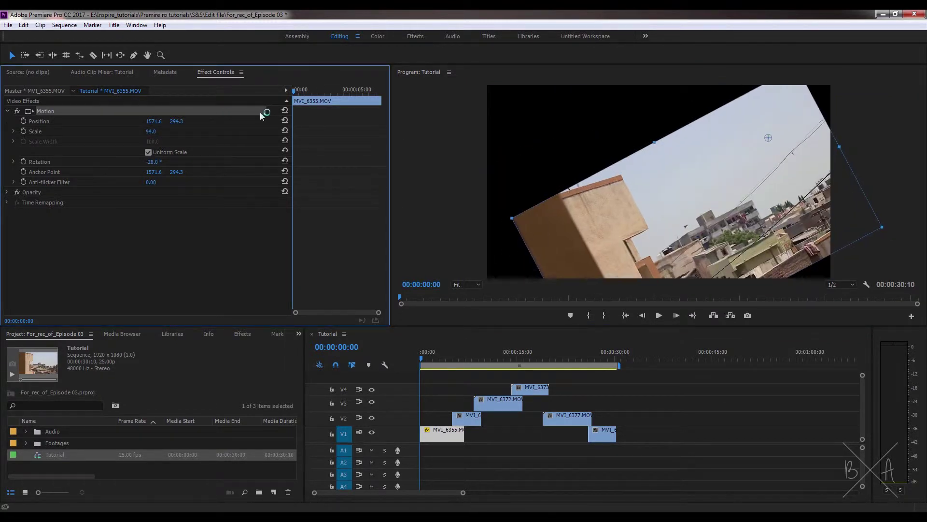
click(285, 110)
Add a Position keyframe at 00:00:02:00 on the MVI_6355.MOV clip, keeping the centred position 960, 540
click(410, 357)
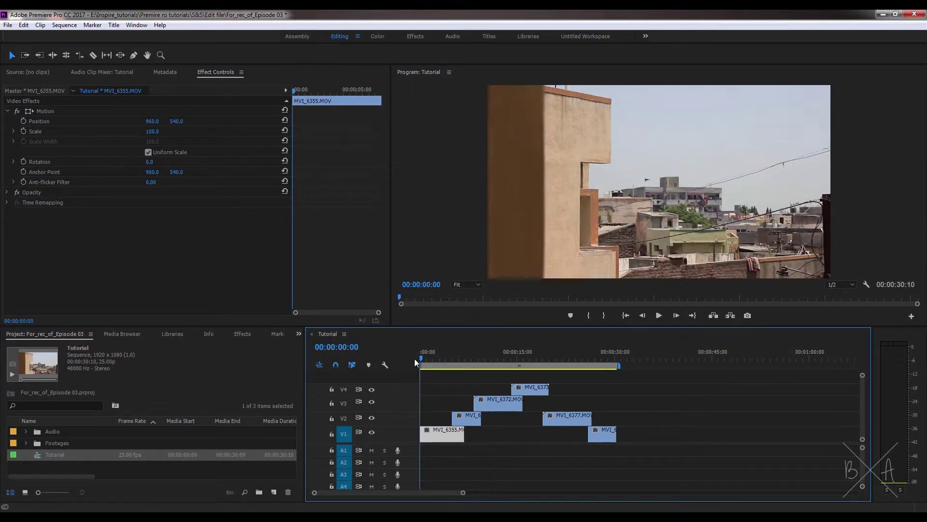
key(=)
key(=)
key(=)
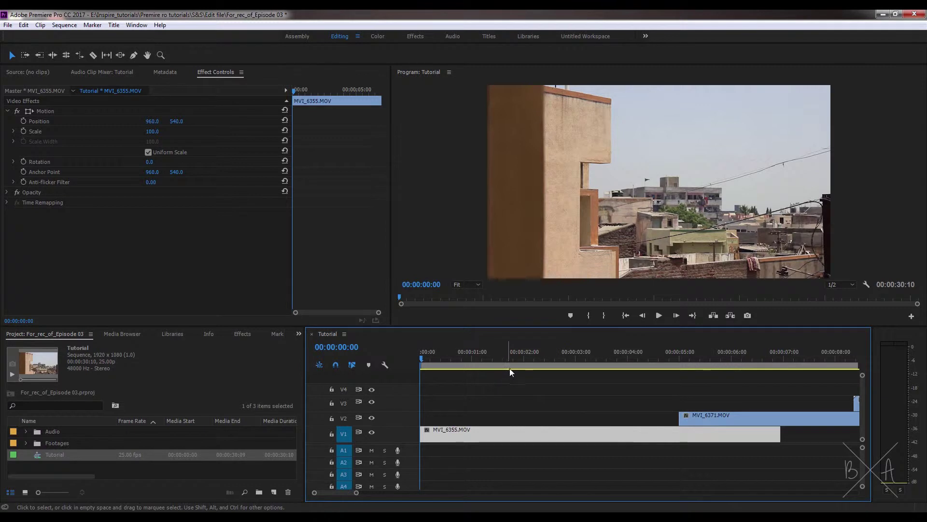
click(523, 359)
key(=)
key(=)
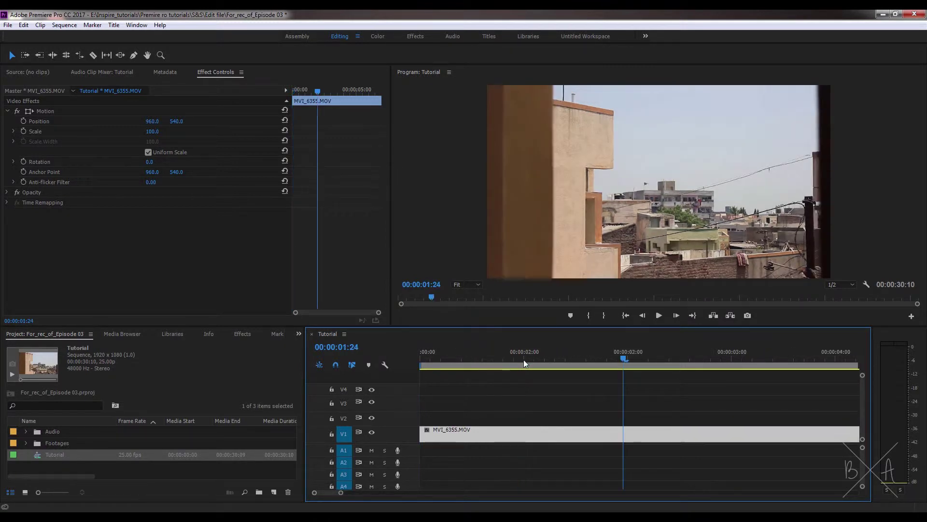
click(646, 360)
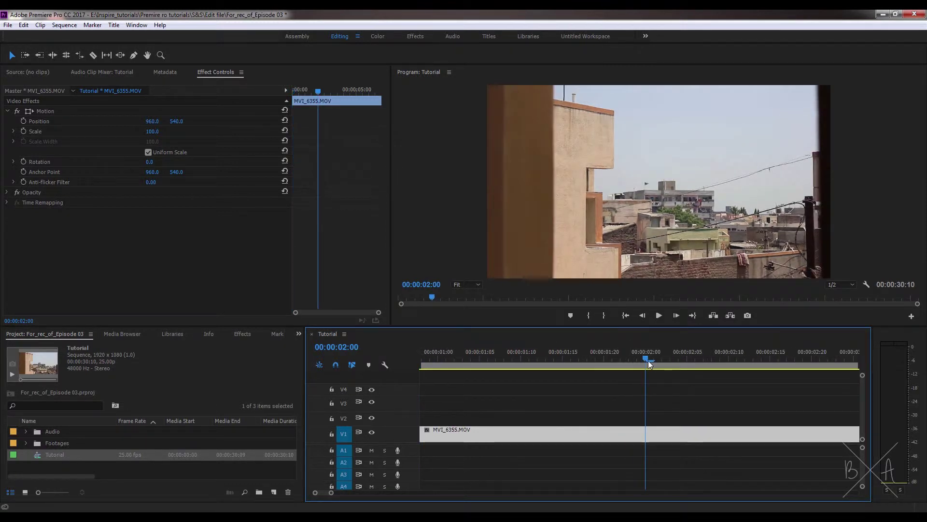
click(25, 121)
click(24, 120)
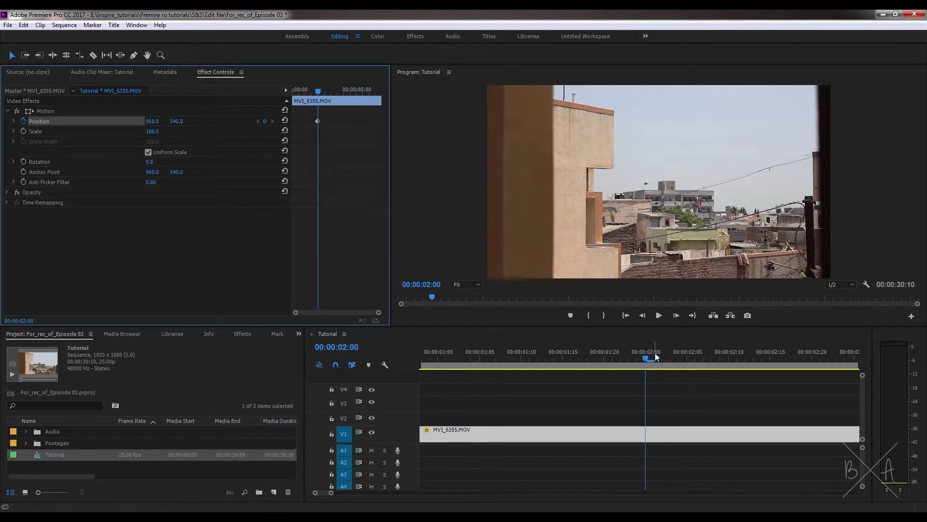
Keyframe the clip's horizontal Position at -960 at 00:00:00:00 so it starts outside the frame
drag(646, 359, 416, 320)
key(minus)
drag(150, 121, 158, 121)
click(158, 120)
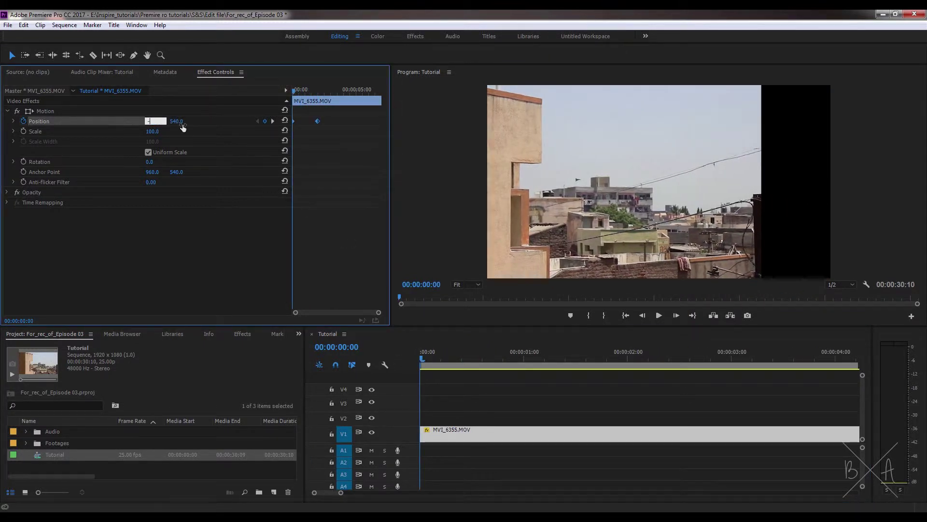
text(-960)
key(Return)
Deselect the clip and play the sequence from the start to 00:00:04:24 to check the slide-in animation
click(518, 400)
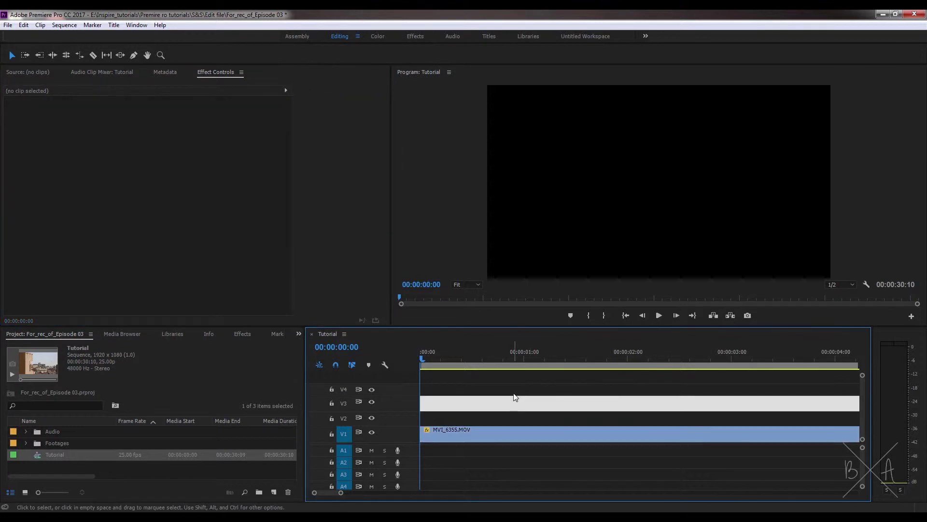
key(minus)
key(minus)
key(minus)
key(space)
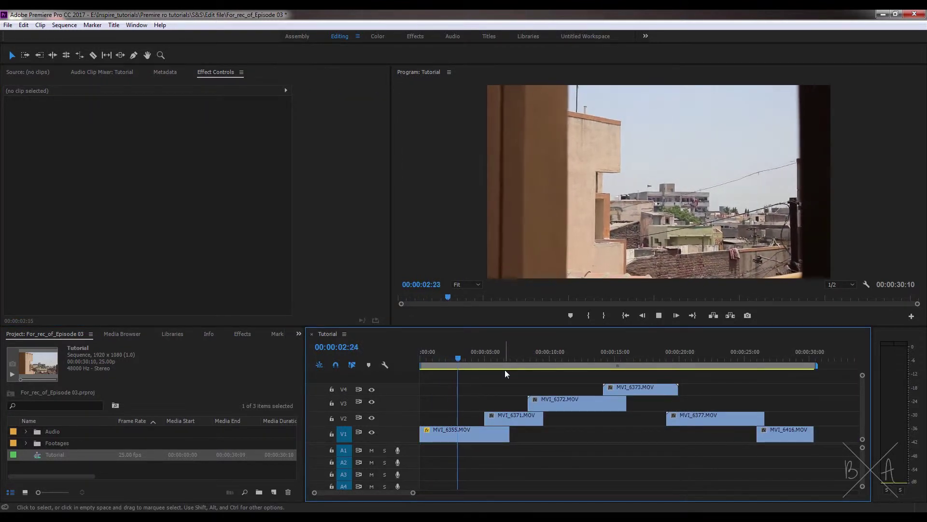
key(space)
key(equal)
key(equal)
key(equal)
key(equal)
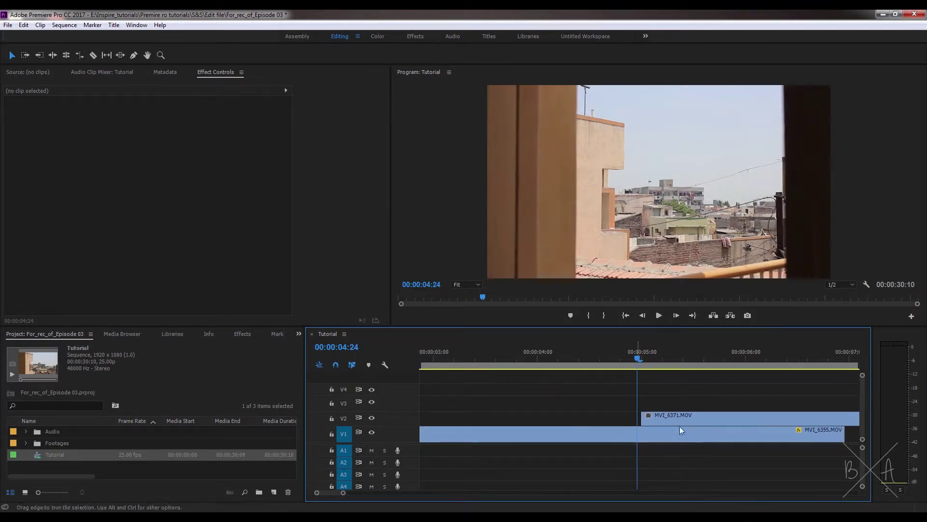
Add a Scale keyframe at 00:00:07:00 on the MVI_6371.MOV clip, keeping the scale at 100
click(645, 358)
key(minus)
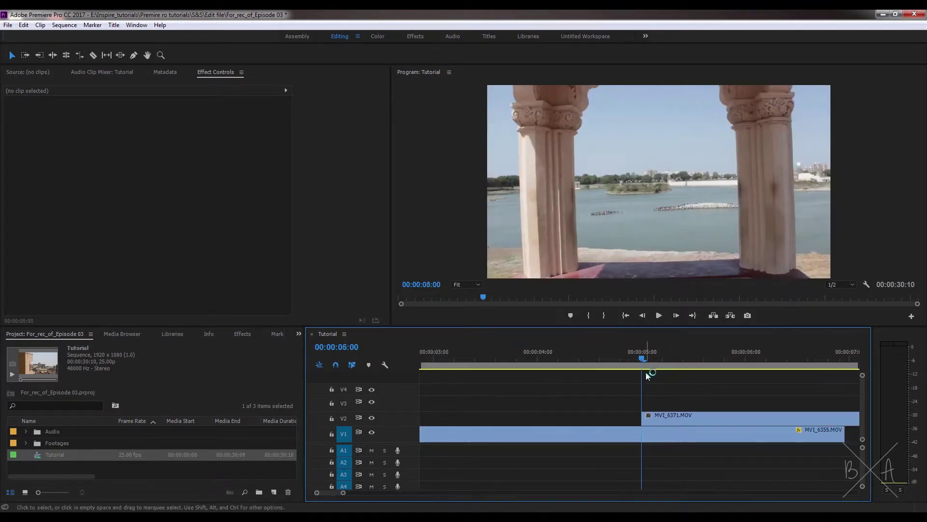
key(equal)
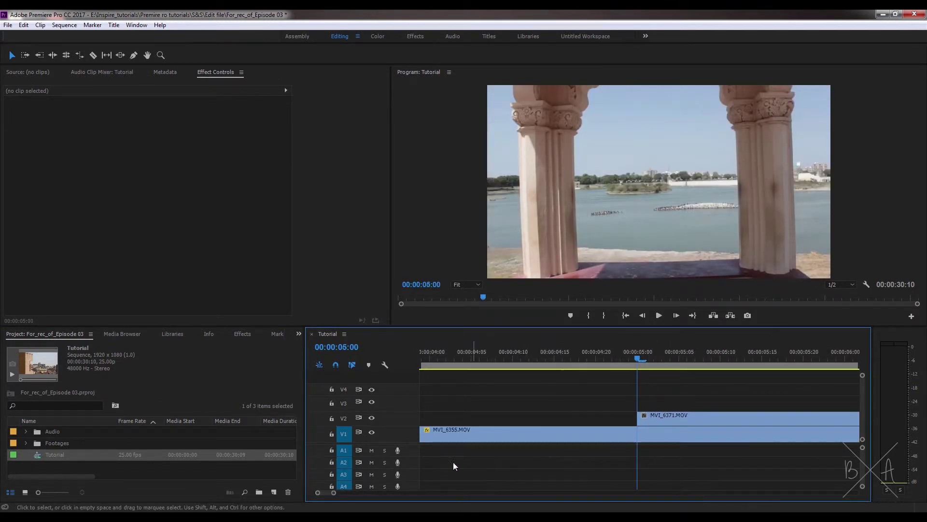
drag(333, 493, 337, 492)
scroll(435, 415, down, 2)
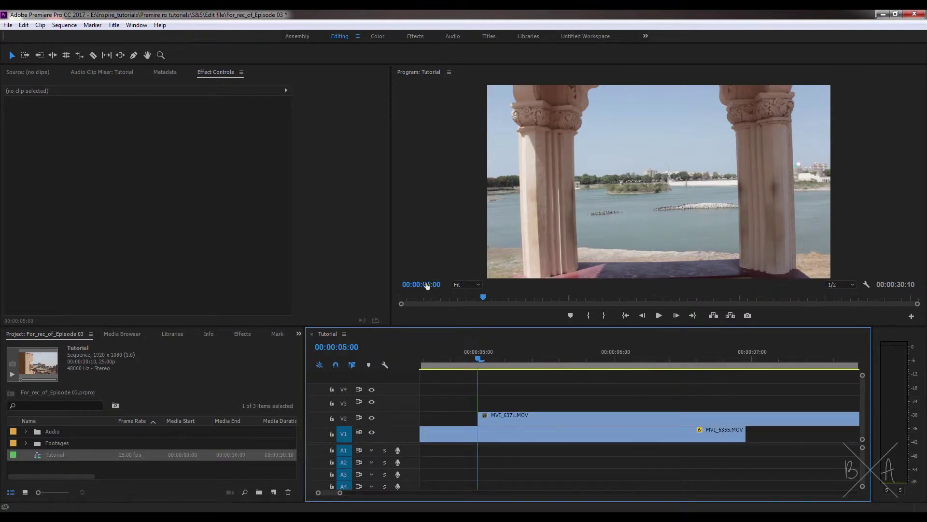
click(751, 358)
click(727, 418)
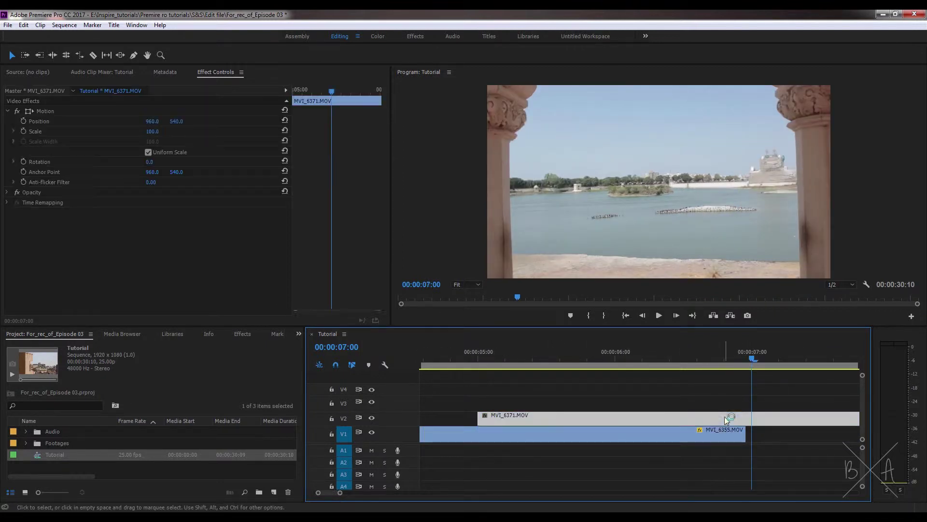
click(23, 131)
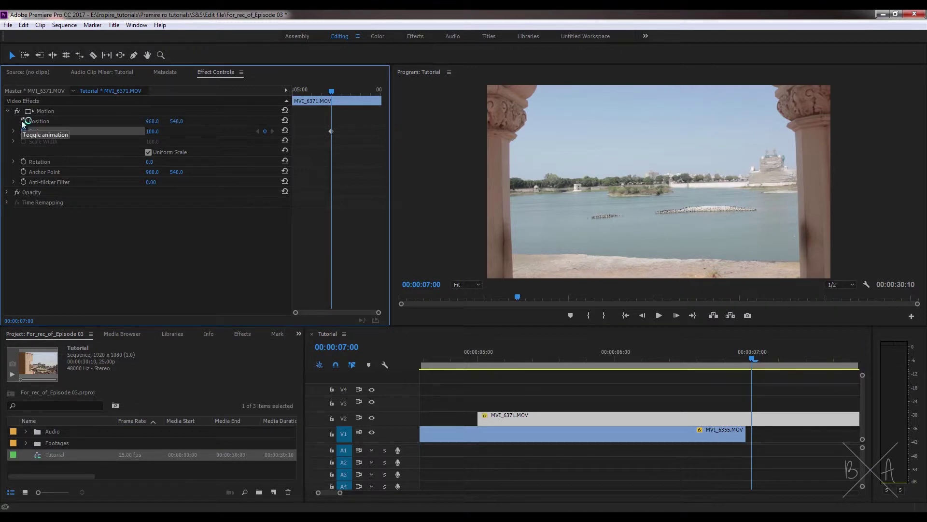
Keyframe the MVI_6371.MOV clip's Scale at 0 at its start, 00:00:05:00
drag(663, 358, 478, 352)
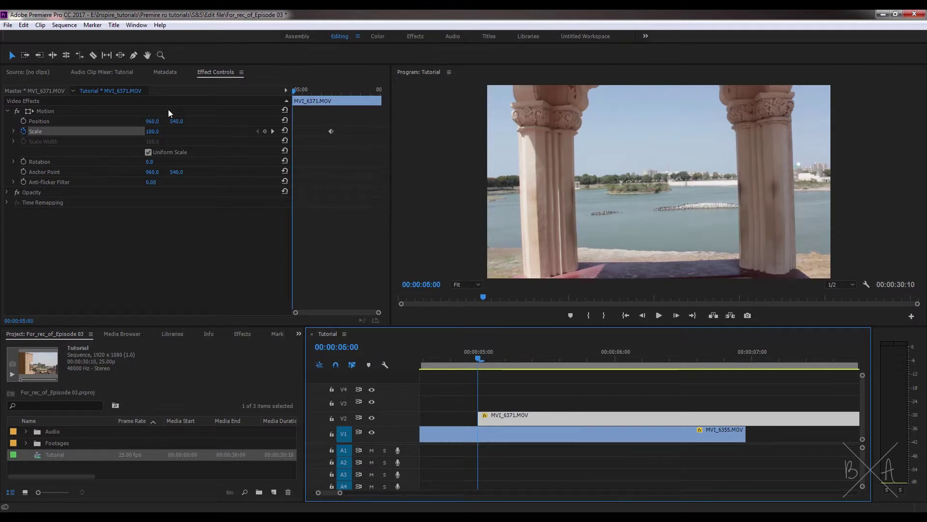
click(151, 132)
text(0)
key(Return)
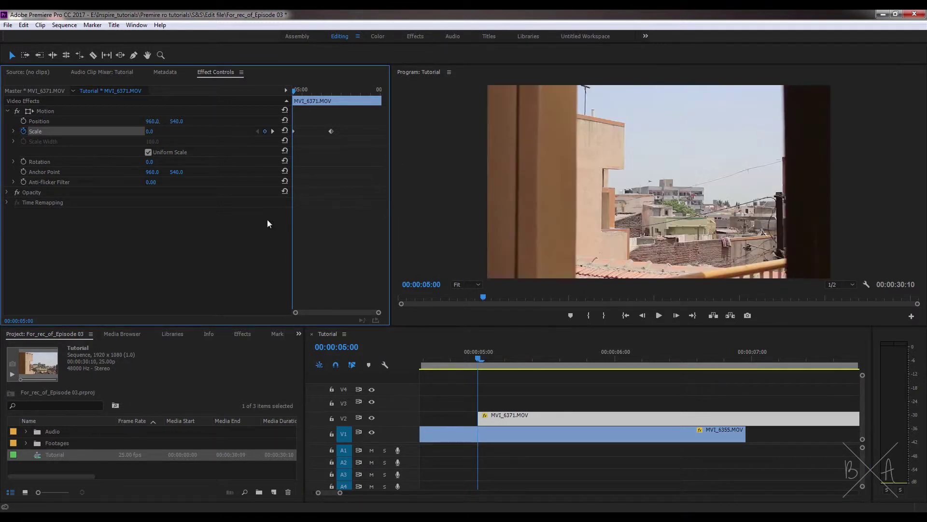
Deselect the clip and play the sequence from the start to check the scale-up animation of MVI_6371.MOV
click(522, 387)
click(527, 376)
key(minus)
key(minus)
key(minus)
drag(508, 358, 407, 358)
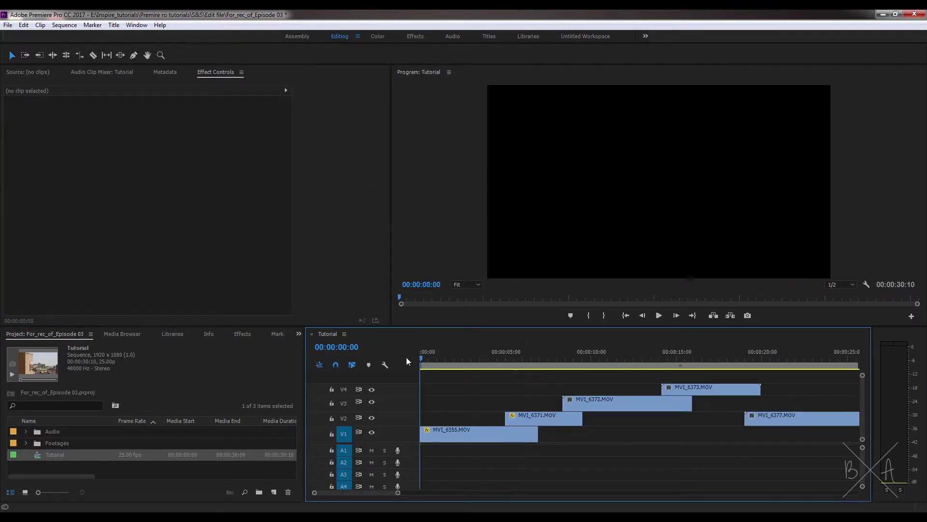
key(space)
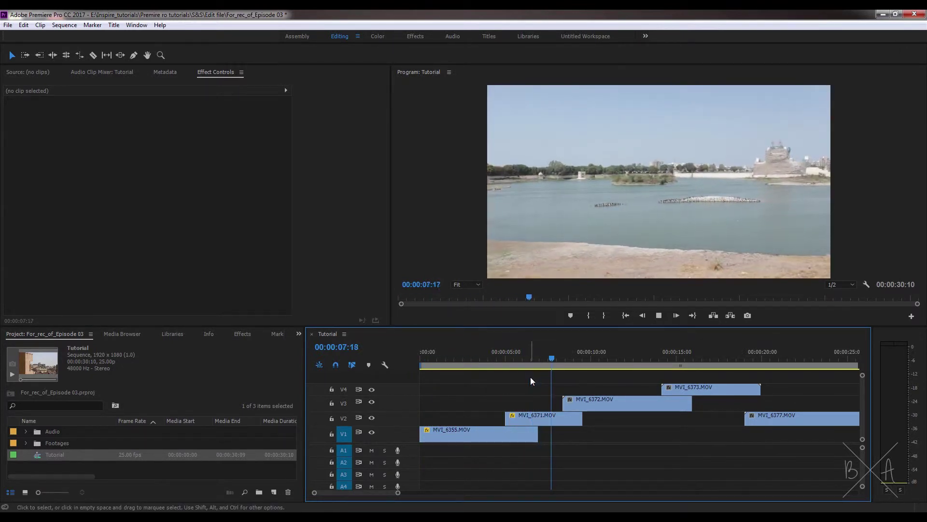
Add Scale and Rotation keyframes at 00:00:15:00 on the MVI_6373.MOV clip, keeping Scale 100 and Rotation 0
drag(593, 358, 663, 358)
click(686, 387)
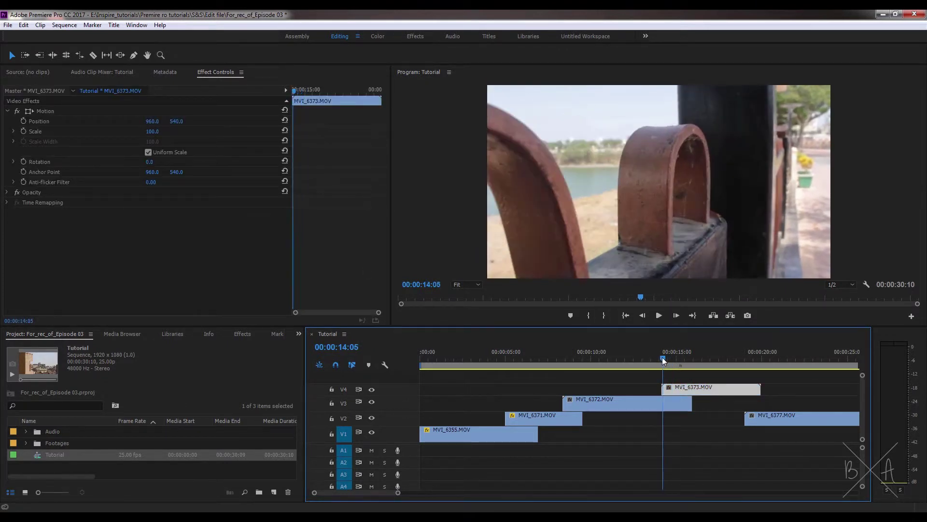
key(=)
key(=)
key(=)
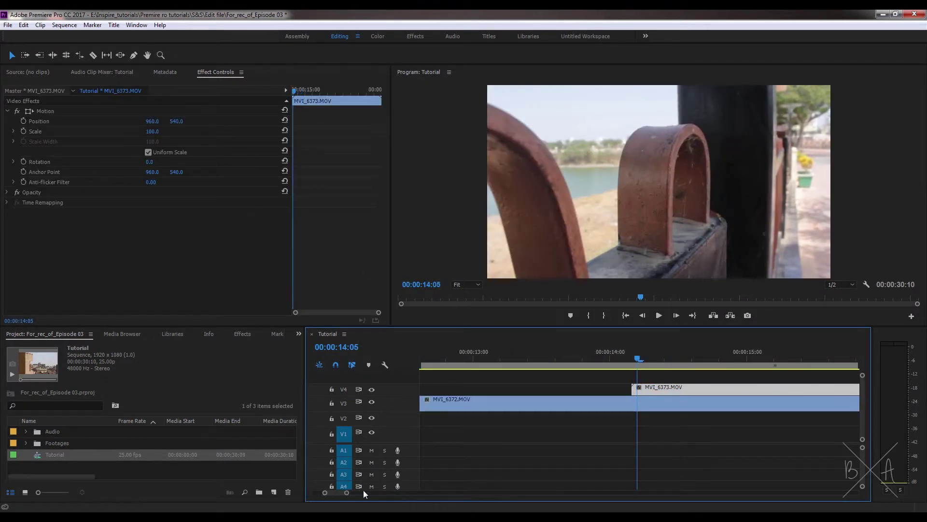
drag(635, 357, 746, 368)
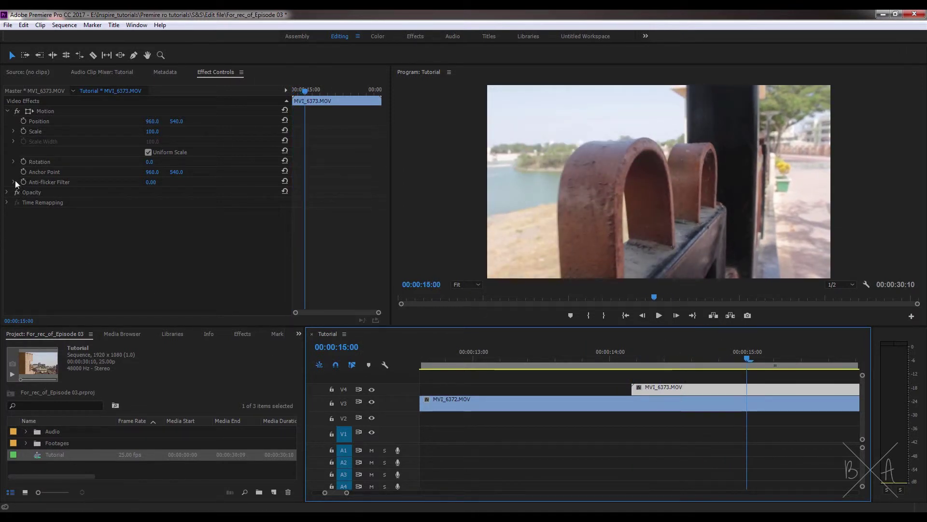
click(24, 131)
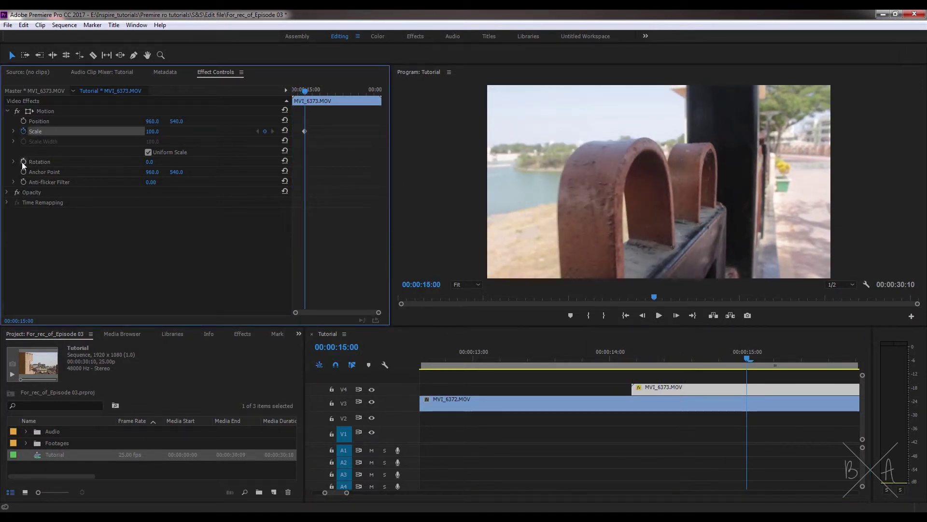
click(22, 162)
Keyframe the MVI_6373.MOV clip's Scale at 0 and Rotation at -1x0.0° at its start, 00:00:14:04
click(636, 361)
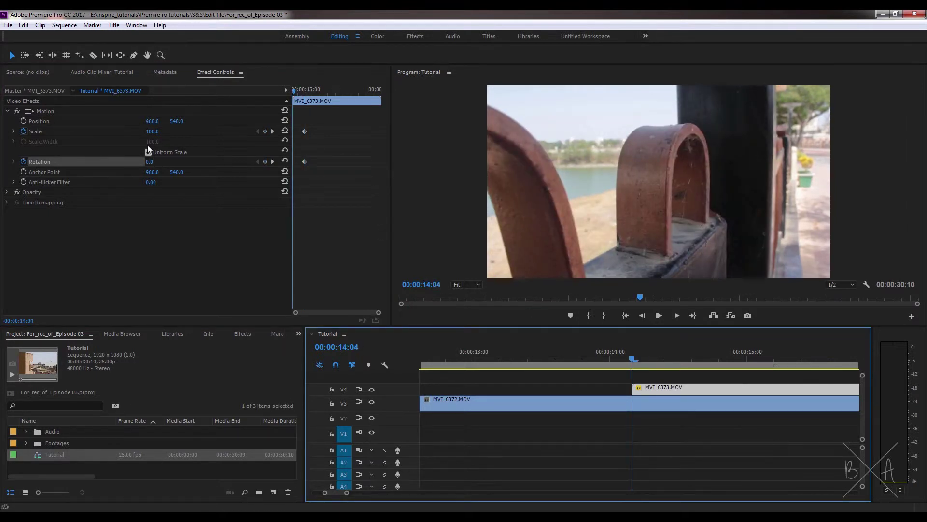
click(150, 133)
text(0)
click(151, 162)
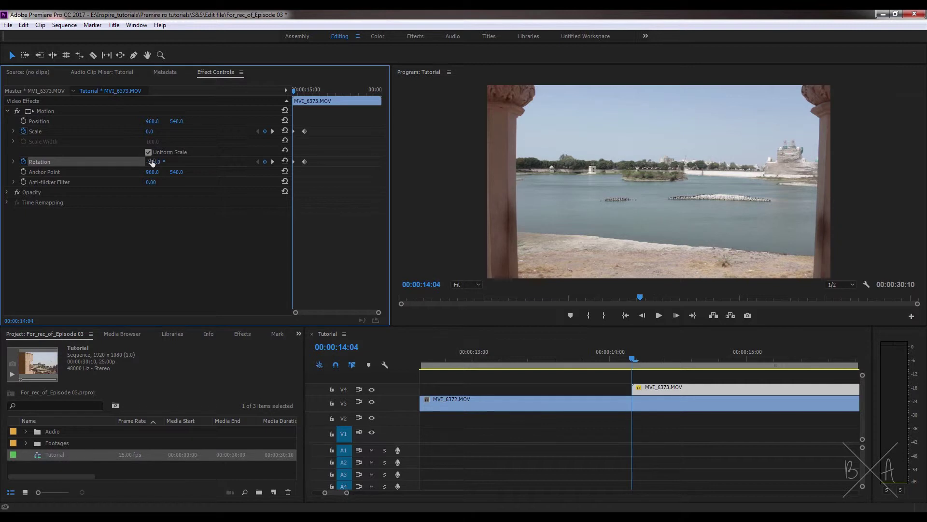
Deselect the clip and play the sequence from the start to check the spinning scale-up of MVI_6373.MOV
click(632, 360)
key(minus)
key(minus)
key(minus)
key(minus)
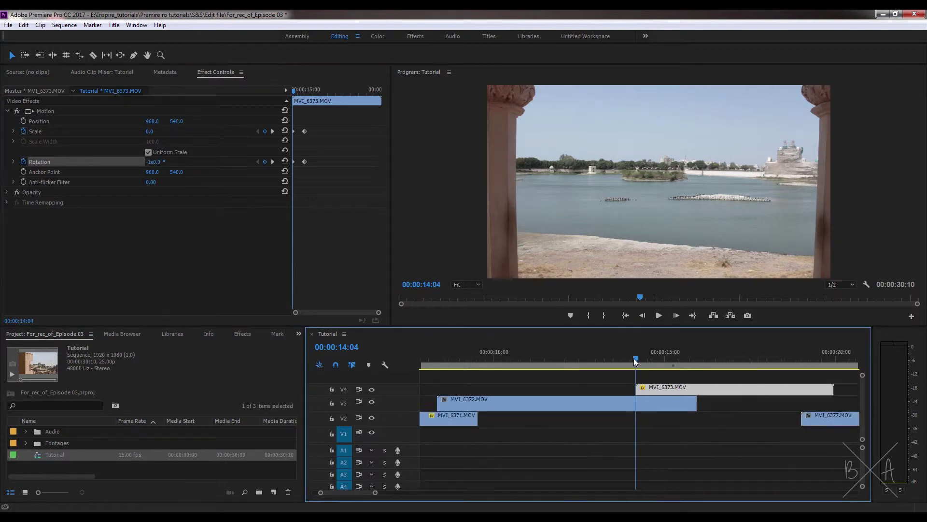
click(612, 379)
key(equal)
drag(442, 357, 364, 358)
key(space)
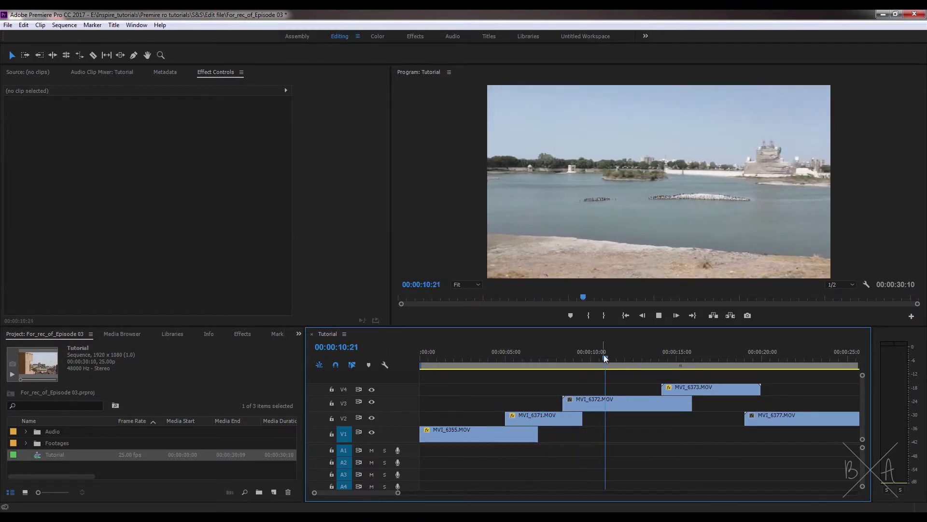
Move the MVI_6377.MOV clip up to a new V5 track above MVI_6373.MOV, overlapping that clip's end
key(Home)
key(minus)
click(590, 359)
key(equal)
key(equal)
key(equal)
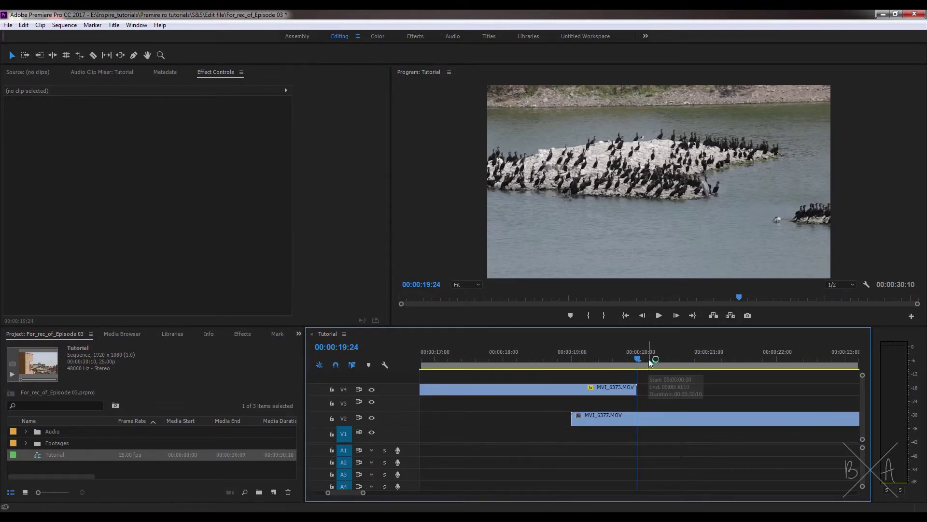
click(599, 420)
key(minus)
key(minus)
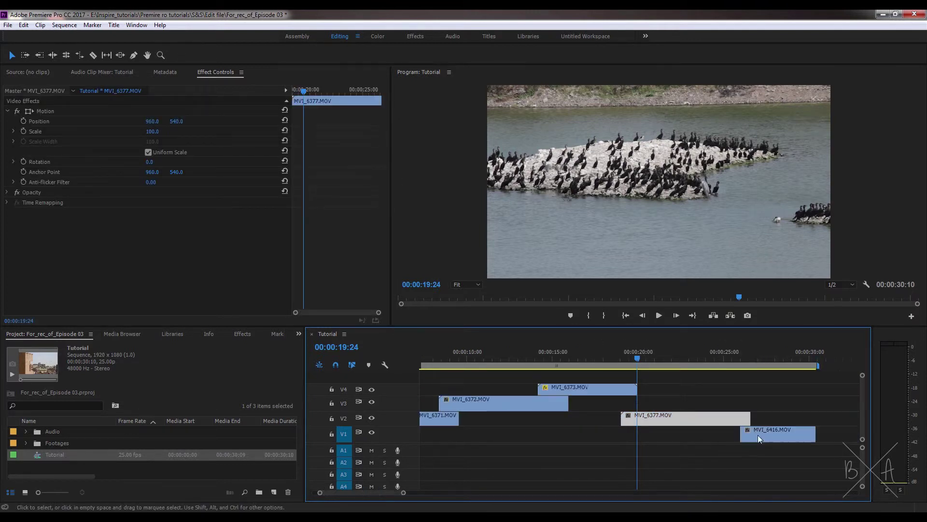
shift+click(755, 435)
drag(634, 419, 635, 363)
Select the MVI_6377.MOV clip and place the playhead at the end of MVI_6373.MOV, at 00:00:19:23
click(669, 397)
key(equal)
key(equal)
click(654, 418)
key(minus)
key(minus)
key(equal)
click(636, 357)
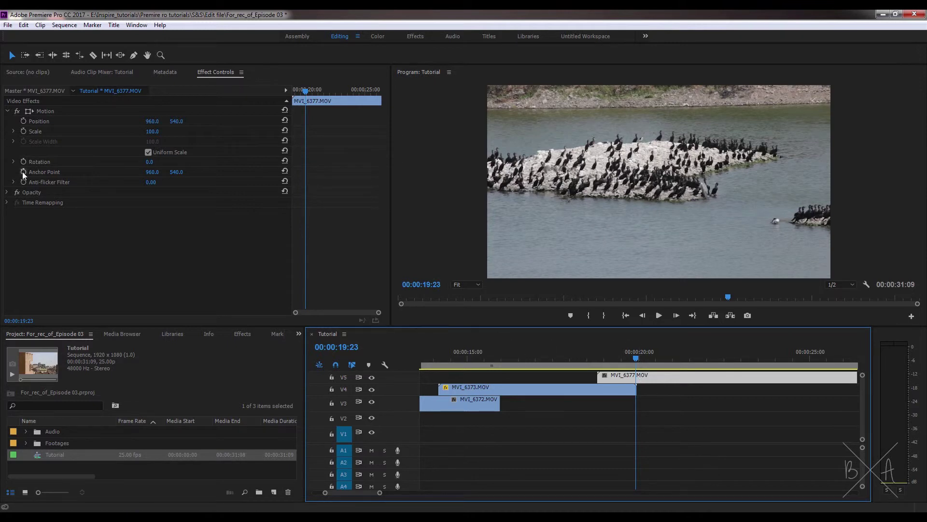
Set both the Anchor Point and the Position of the MVI_6377.MOV clip to 0, 0 so it pivots around its upper-left corner
click(73, 111)
drag(152, 172, 11, 172)
click(152, 171)
text(0)
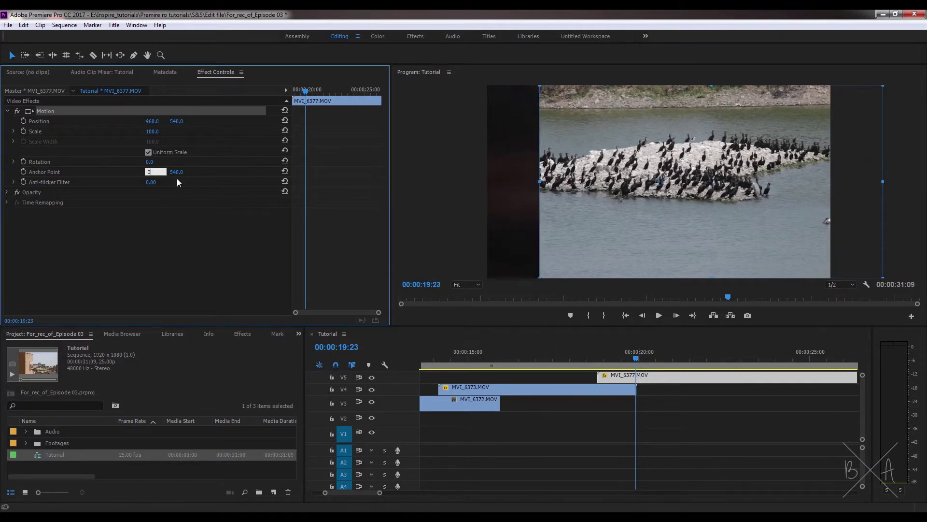
key(Return)
click(153, 121)
text(0)
key(Return)
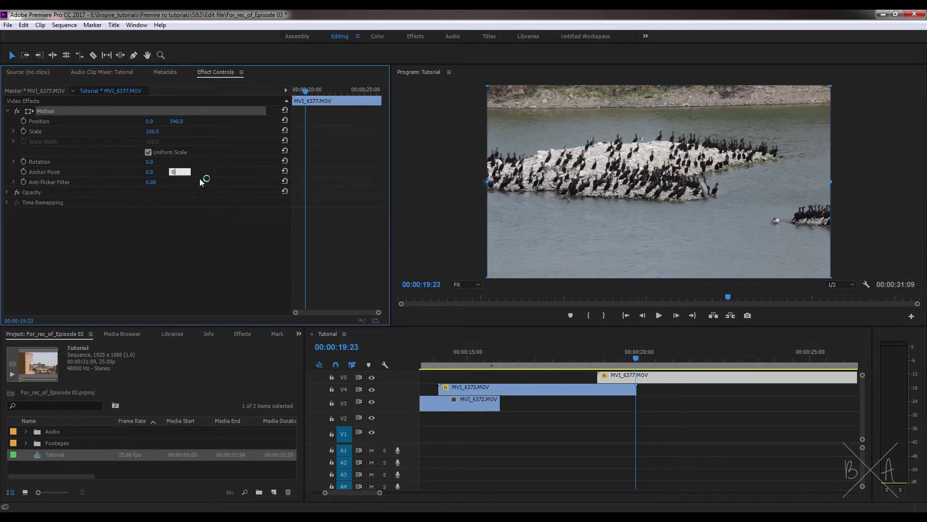
key(Return)
click(174, 122)
text(0)
key(Return)
Set the preview zoom to 25% and keyframe the clip's Rotation at 0° at 00:00:19:23 and -90° at 00:00:18:20
click(468, 284)
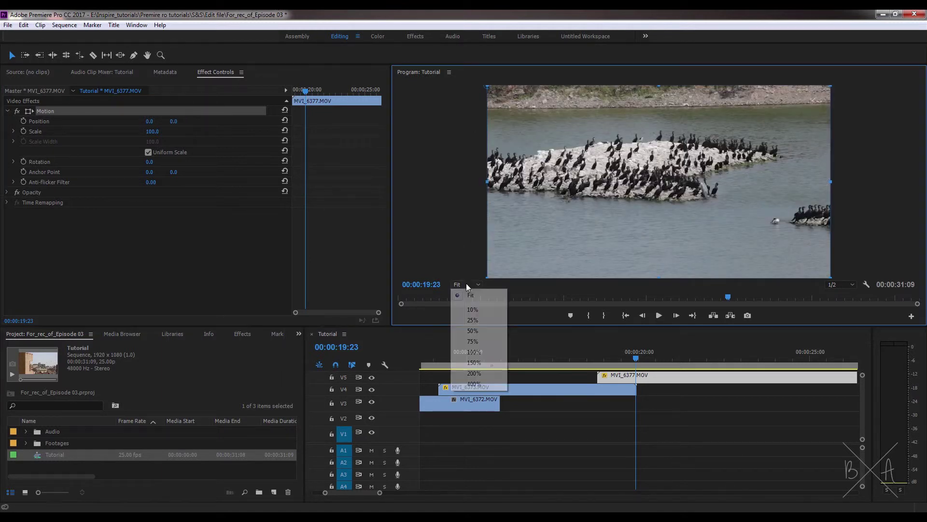
click(478, 317)
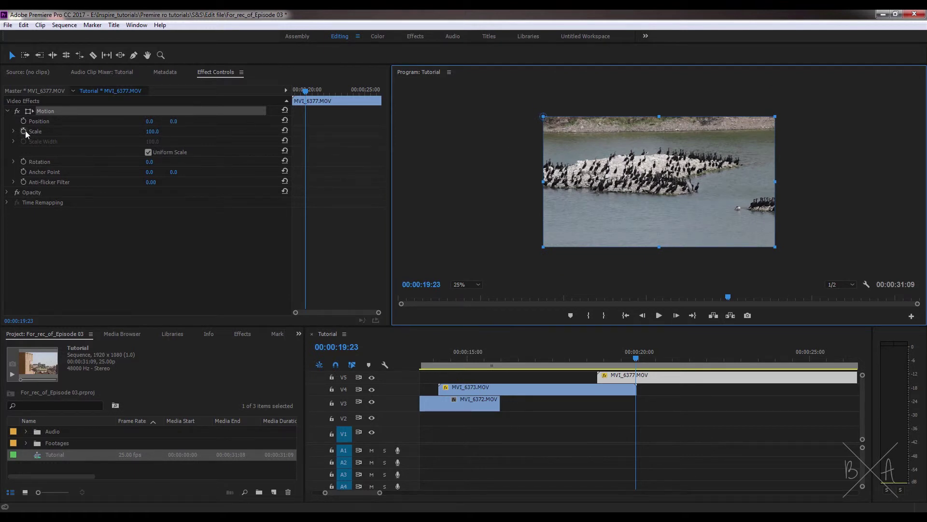
click(24, 161)
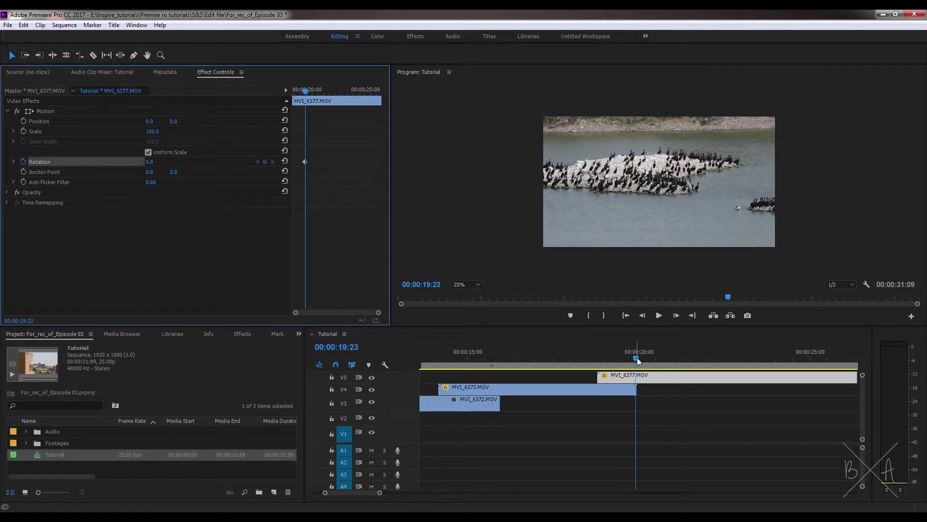
drag(638, 361, 599, 361)
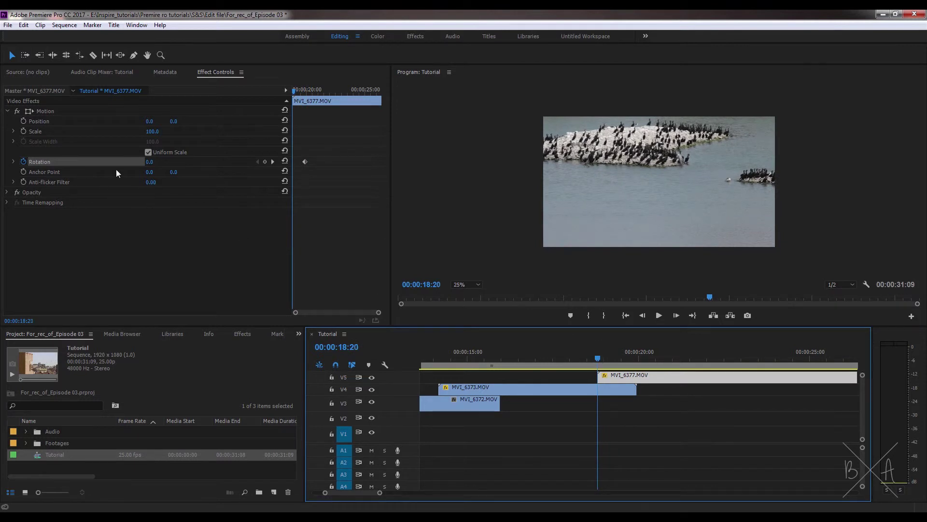
drag(150, 161, 83, 151)
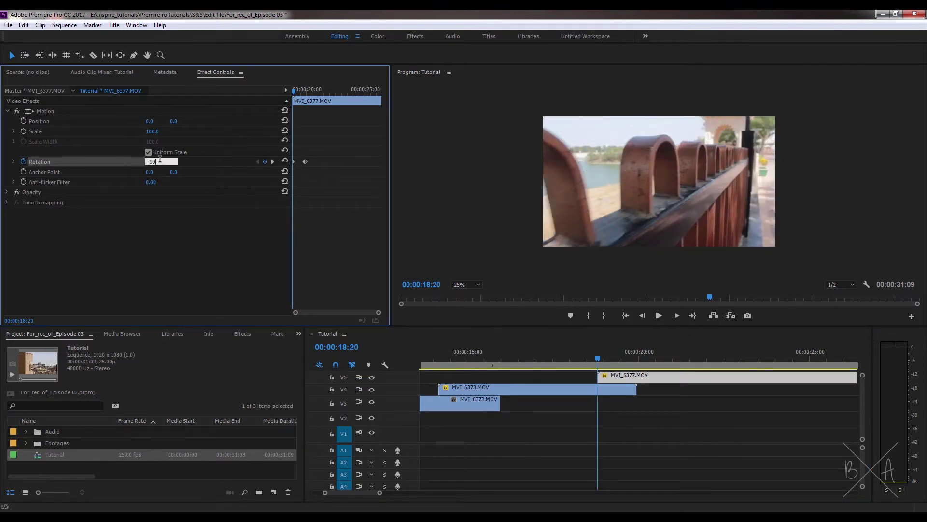
Deselect the clip, show the whole sequence in the timeline and play it from the start to review the animations
click(657, 397)
key(minus)
key(minus)
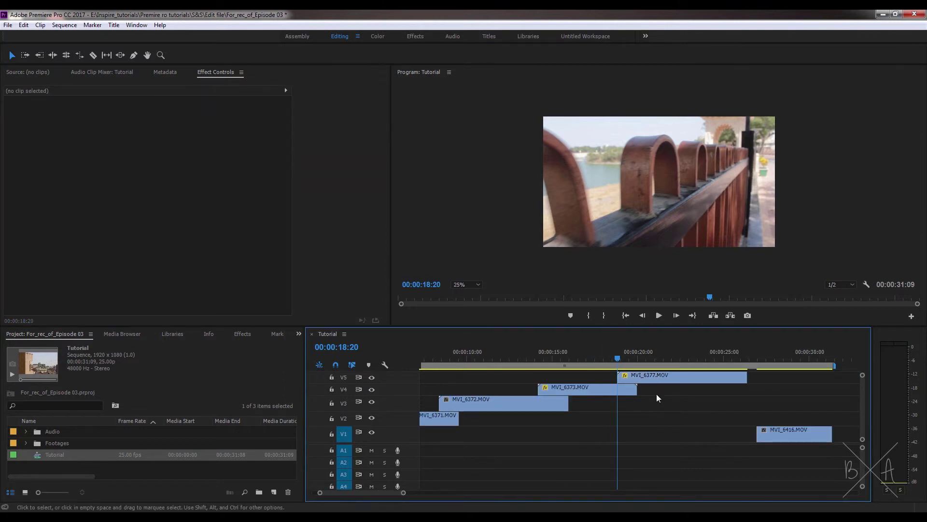
drag(689, 367, 693, 366)
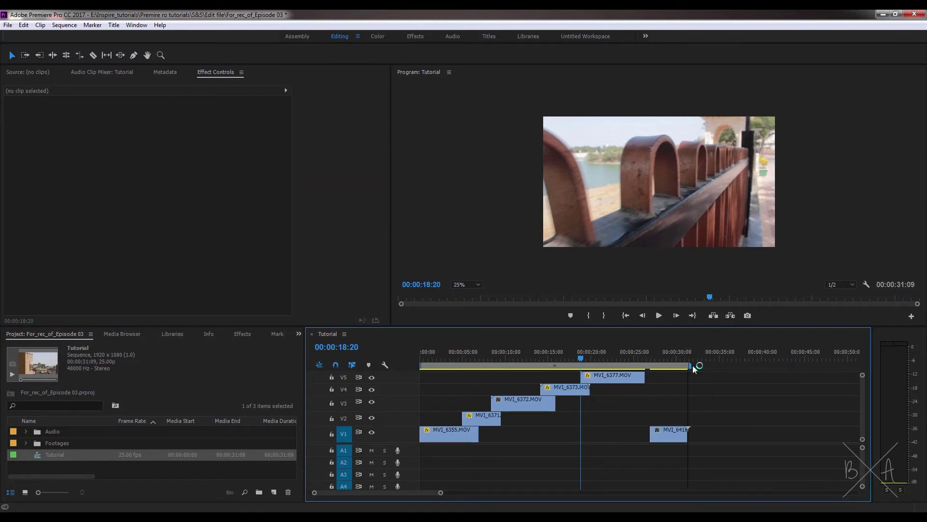
key(Home)
key(space)
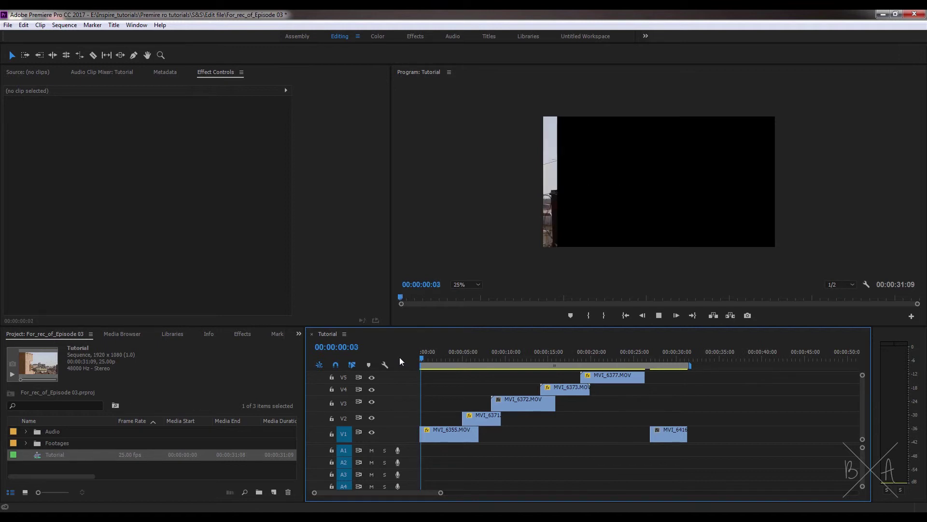